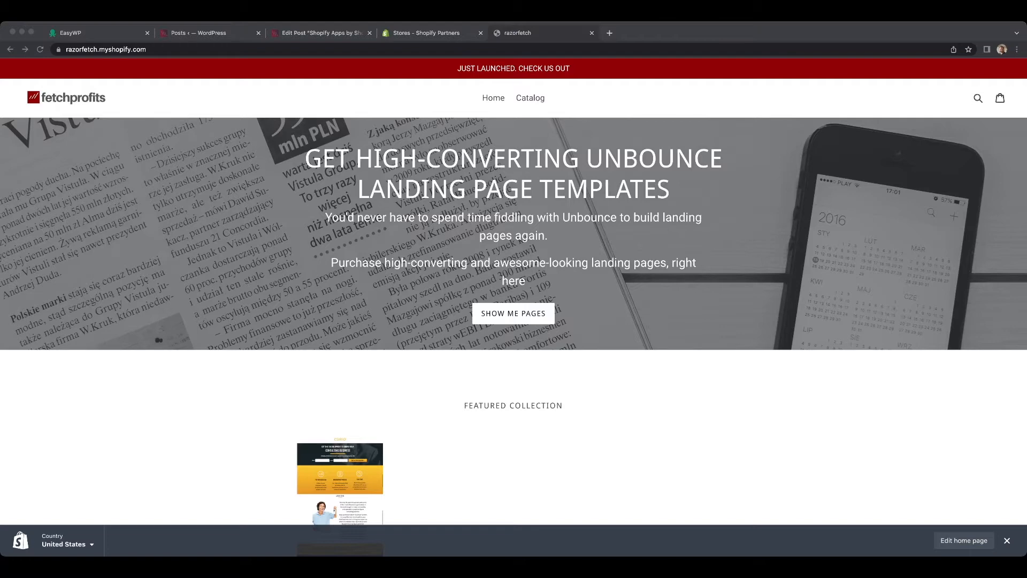
Look over the razorfetch storefront, log in to its admin from the partner account, and start creating a marketing email.
scroll(513, 288, down, 10)
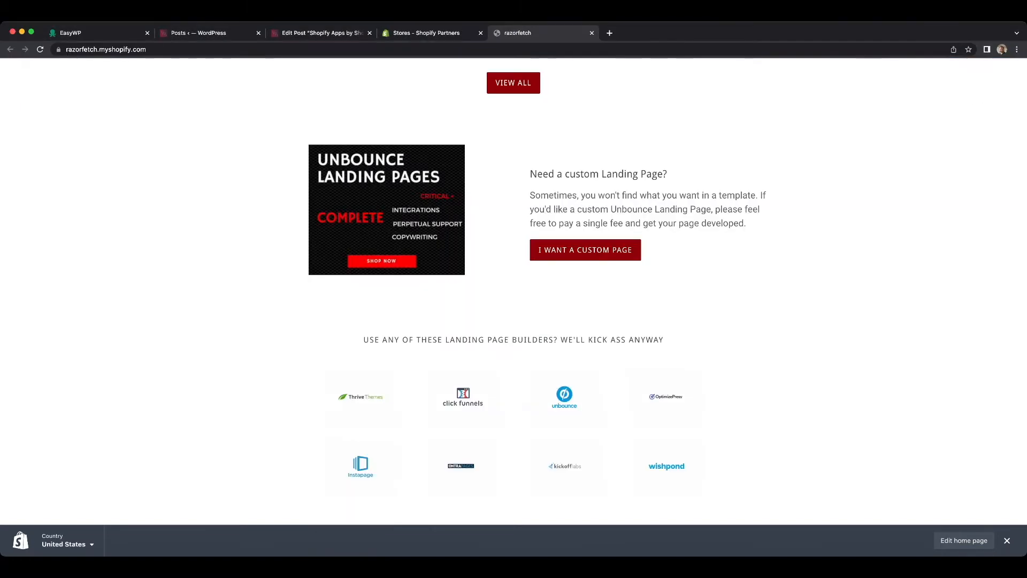
scroll(514, 289, up, 10)
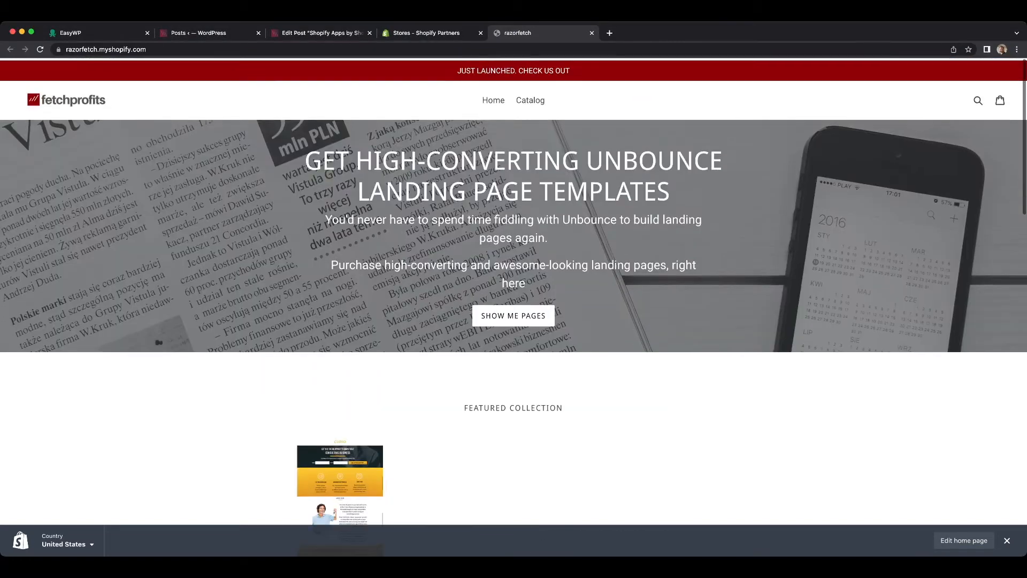
click(427, 33)
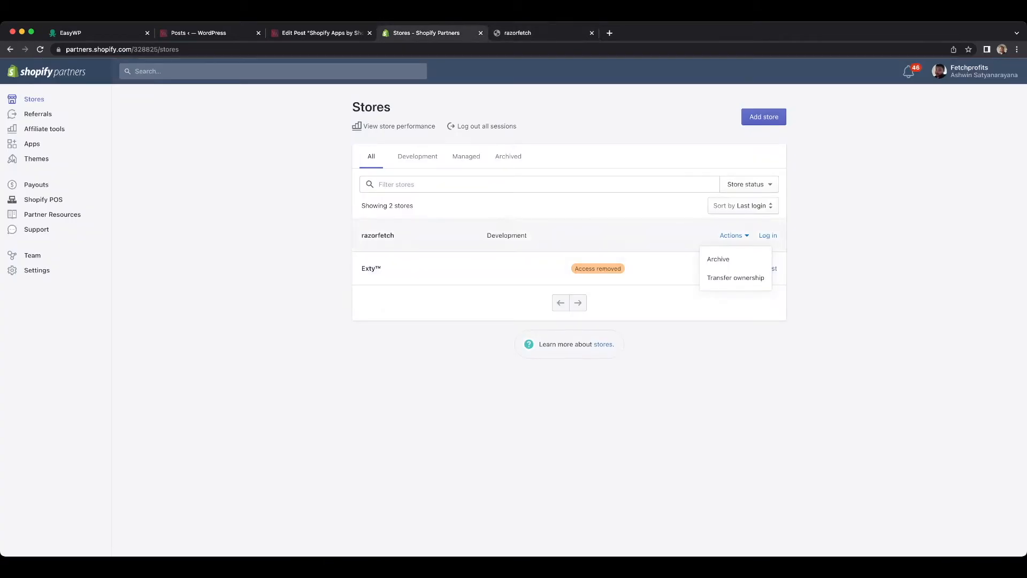
click(768, 235)
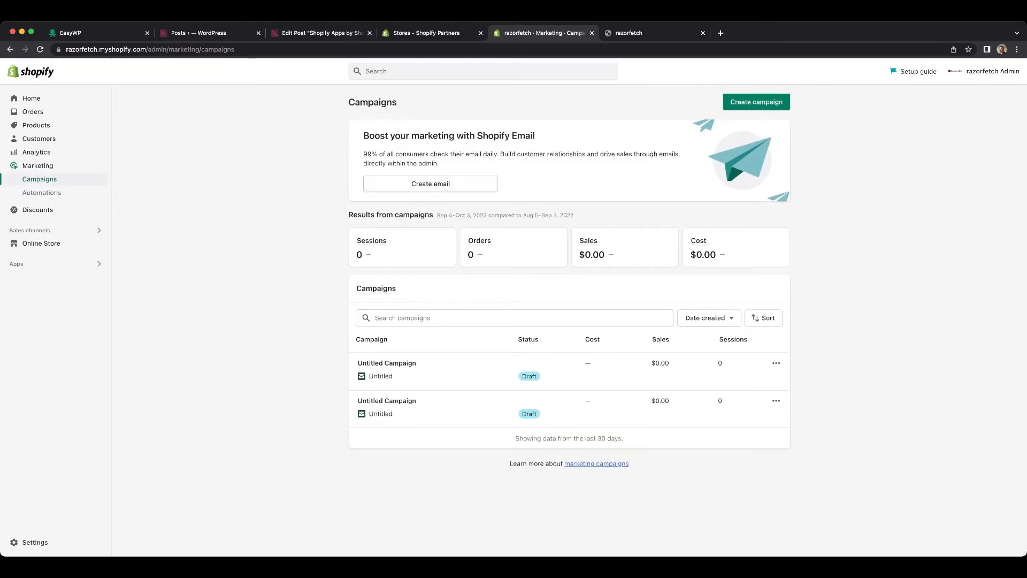
click(431, 184)
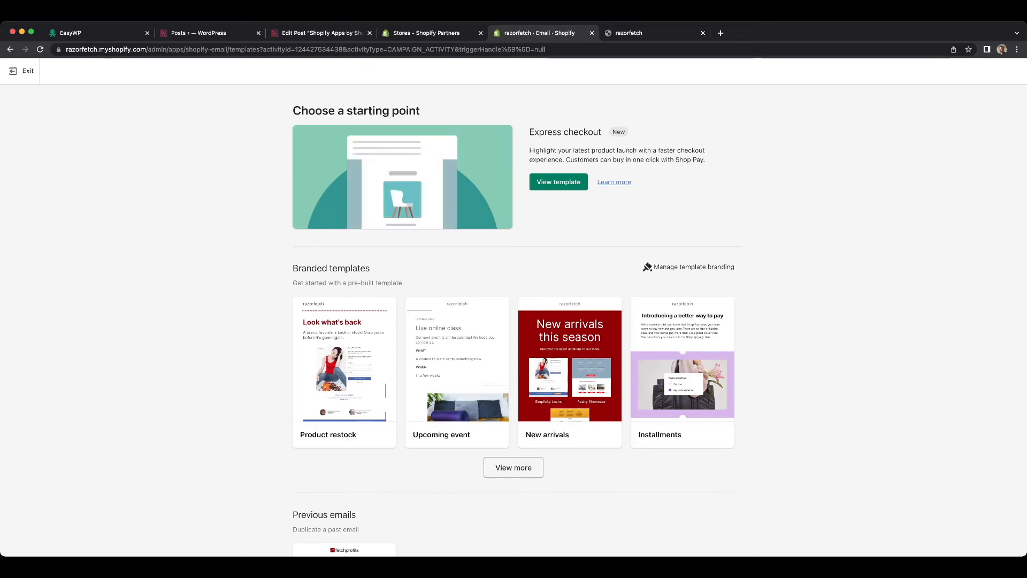
Preview the Installments branded email template from start to end and close the preview.
scroll(514, 307, down, 3)
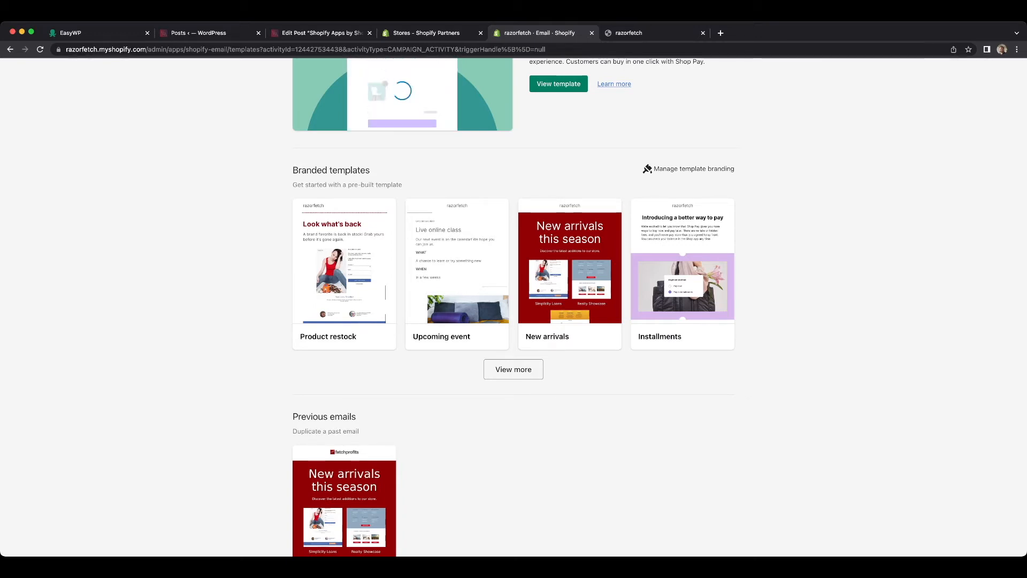
scroll(514, 308, down, 3)
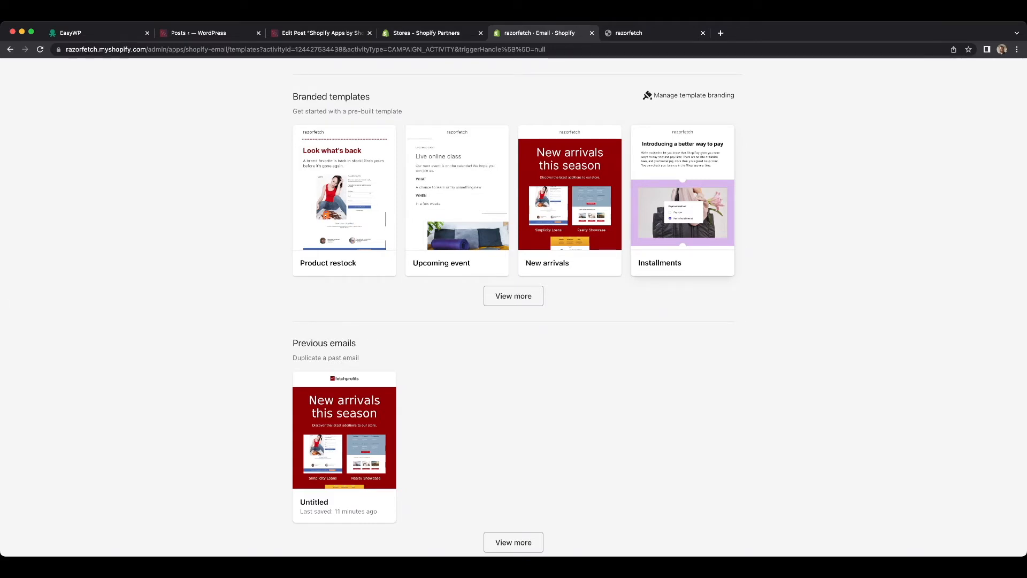
click(683, 201)
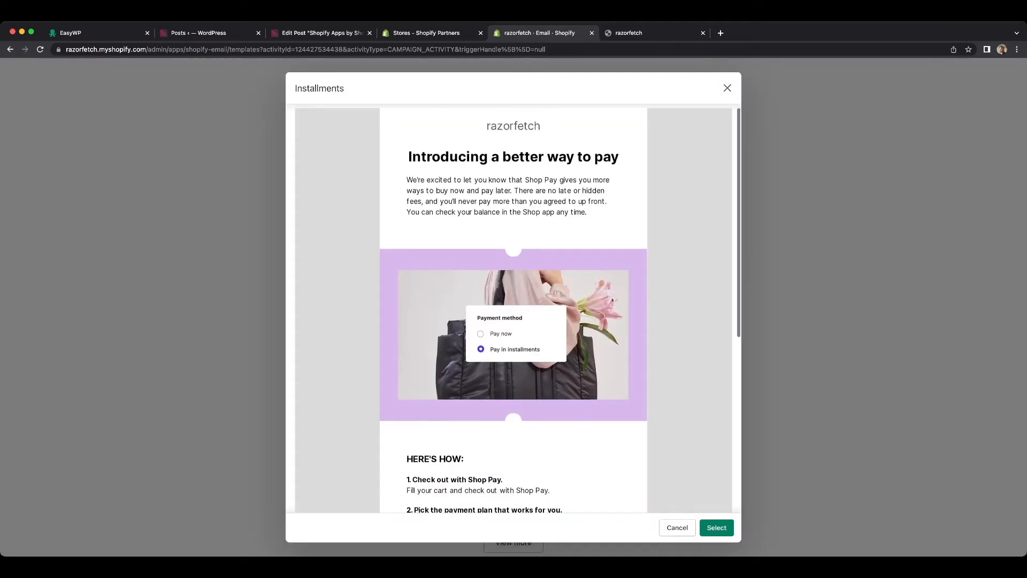
scroll(683, 202, down, 1)
scroll(682, 202, down, 1)
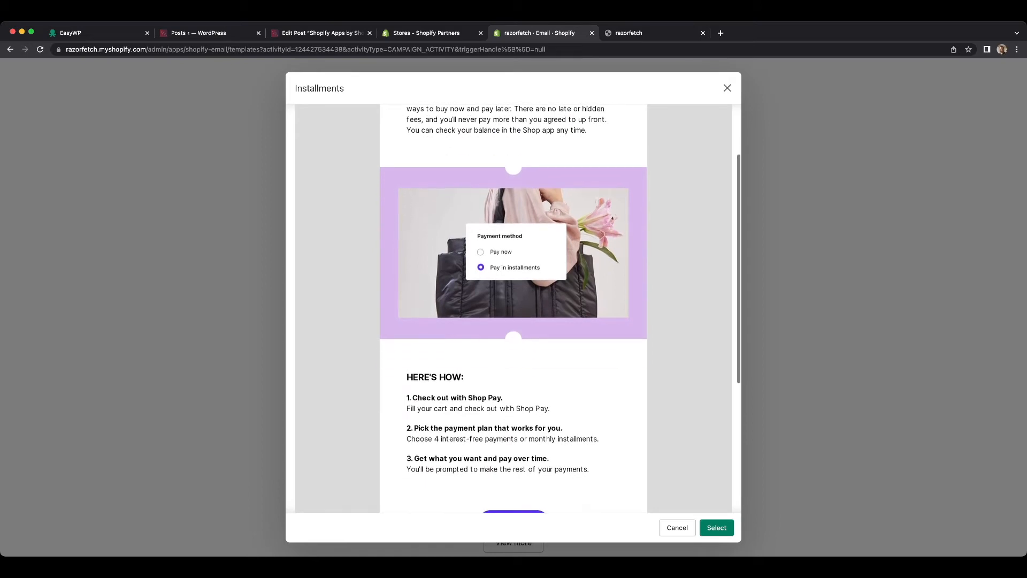
scroll(513, 308, up, 2)
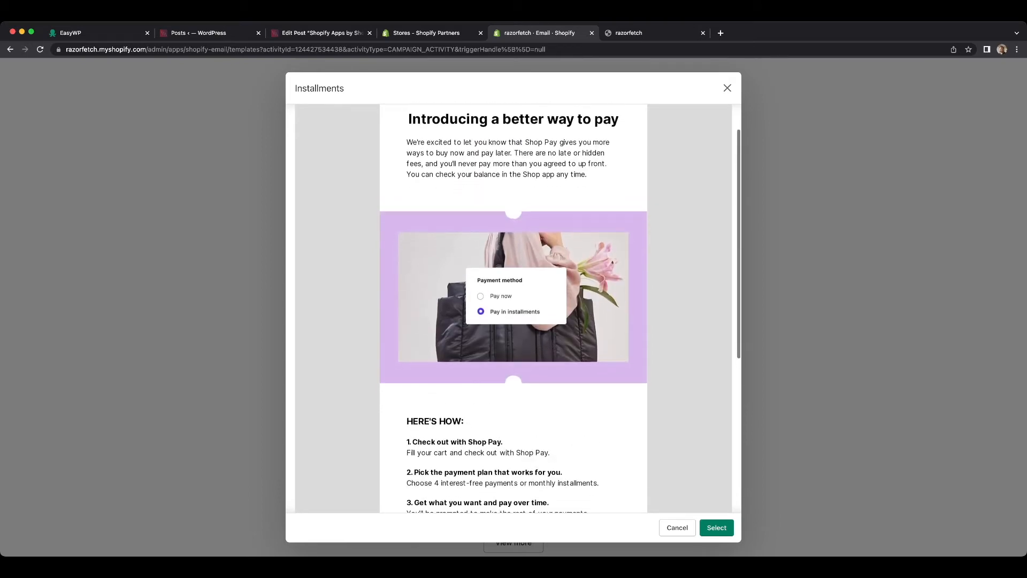
scroll(514, 308, up, 1)
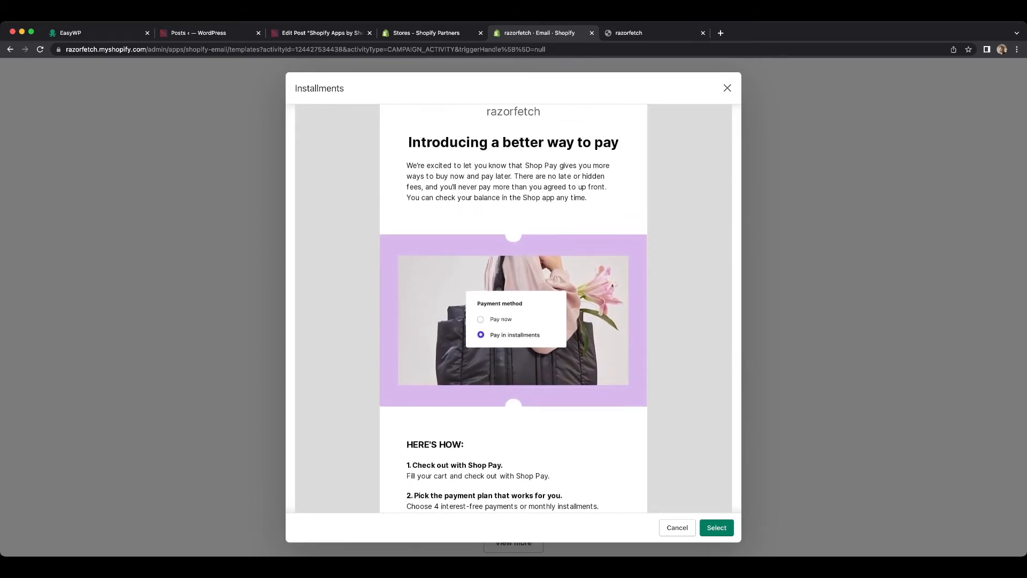
scroll(514, 307, down, 1)
scroll(514, 308, down, 2)
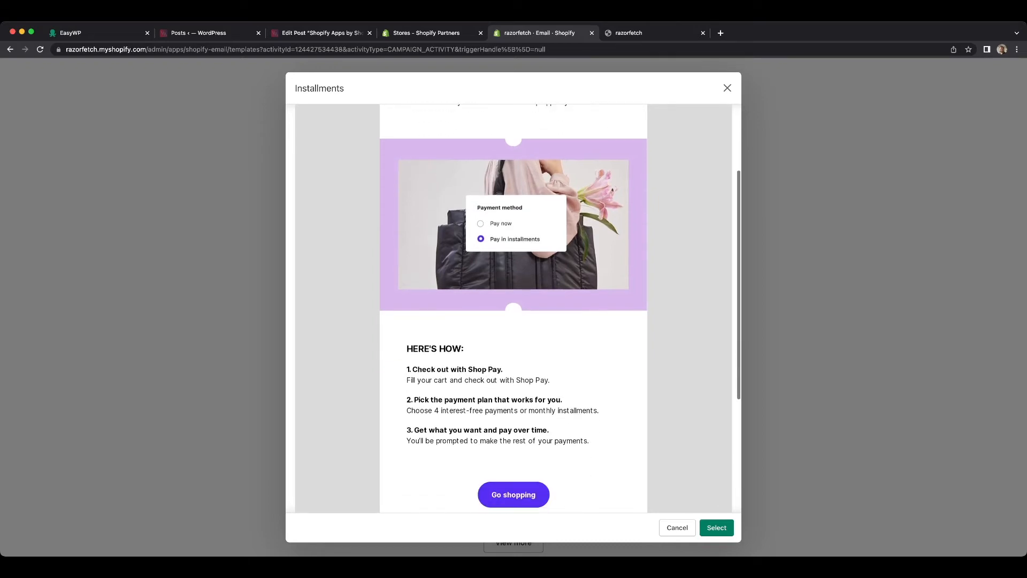
scroll(513, 307, down, 2)
scroll(514, 307, down, 4)
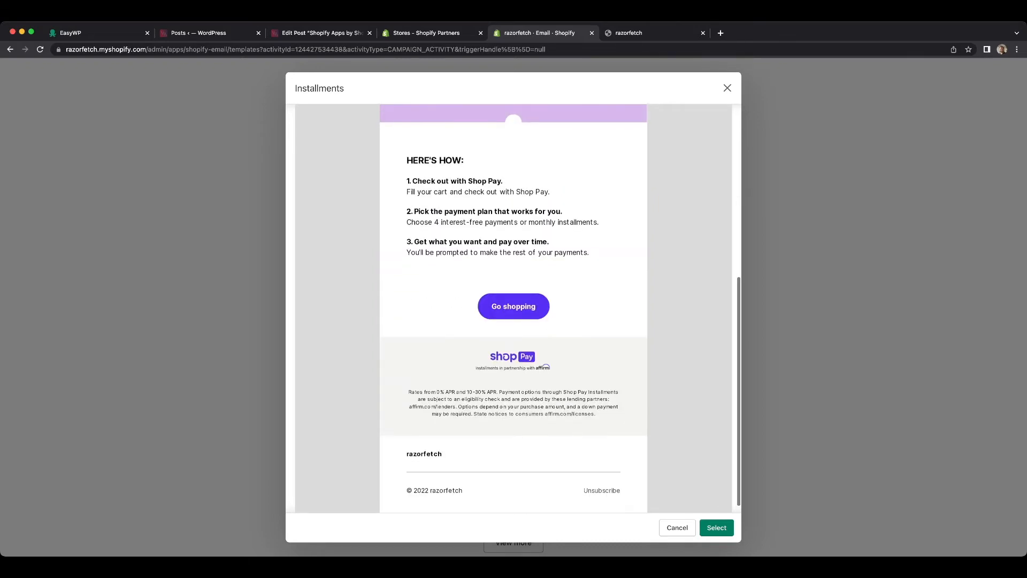
scroll(514, 308, up, 10)
click(728, 87)
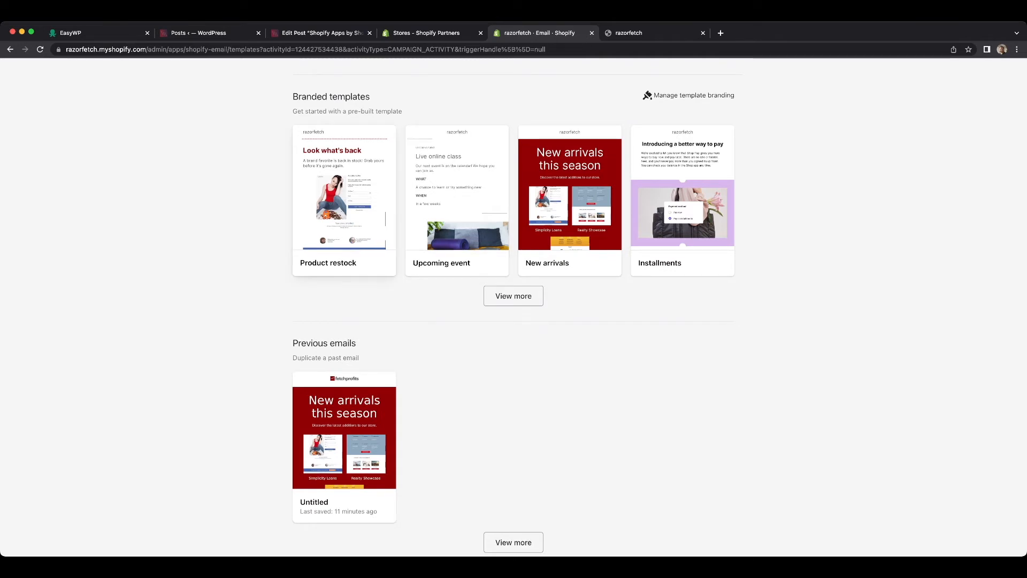
Browse the full collection of branded email templates.
click(514, 296)
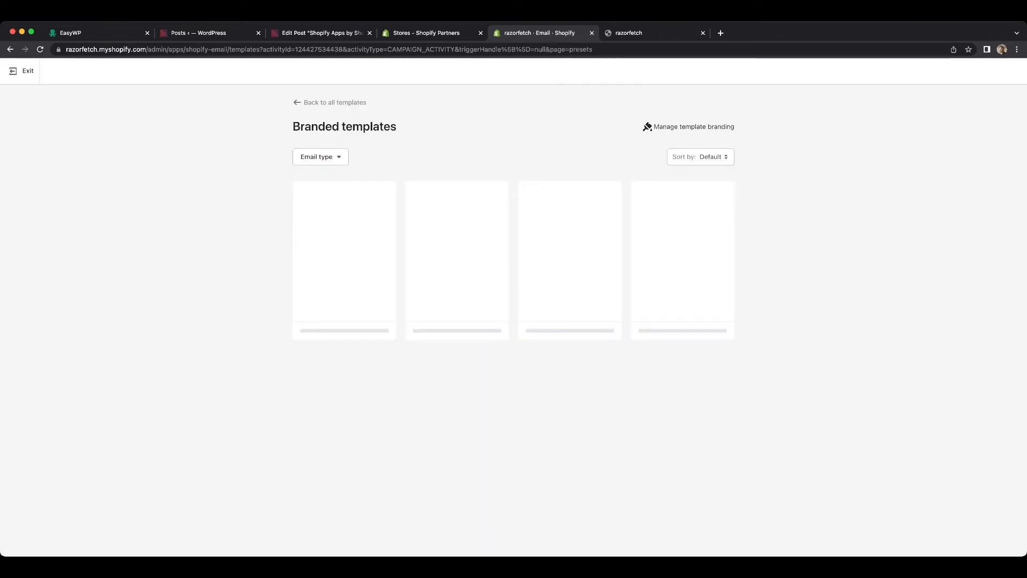
scroll(514, 305, down, 3)
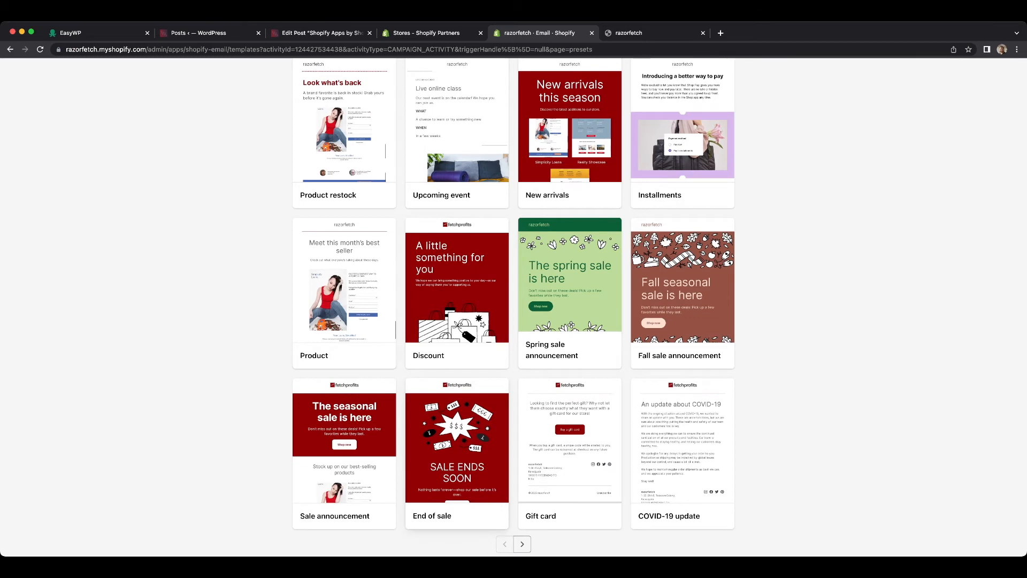
scroll(514, 305, up, 3)
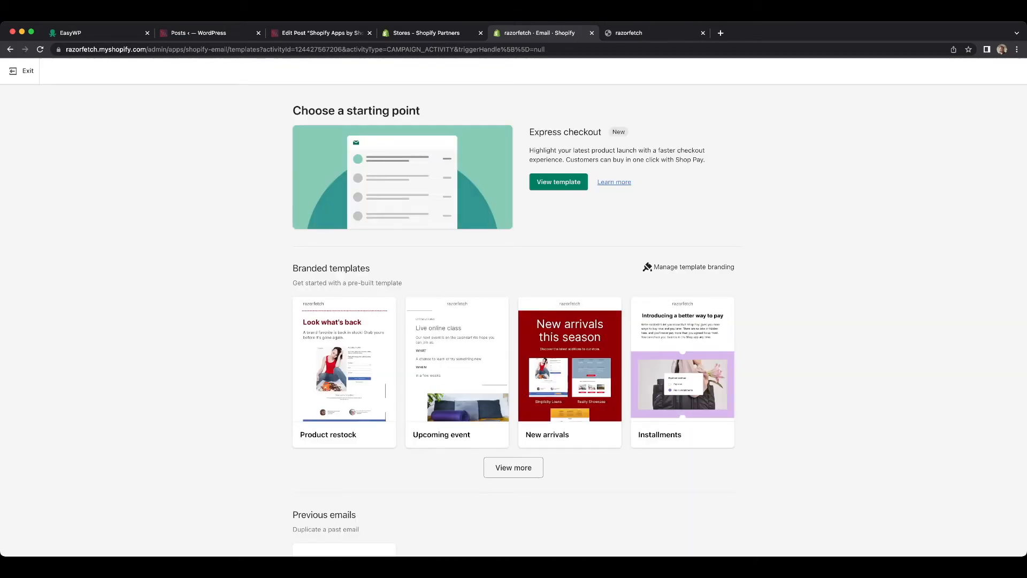
Preview the Installments branded template and select it as the starting point for the email.
scroll(683, 257, down, 2)
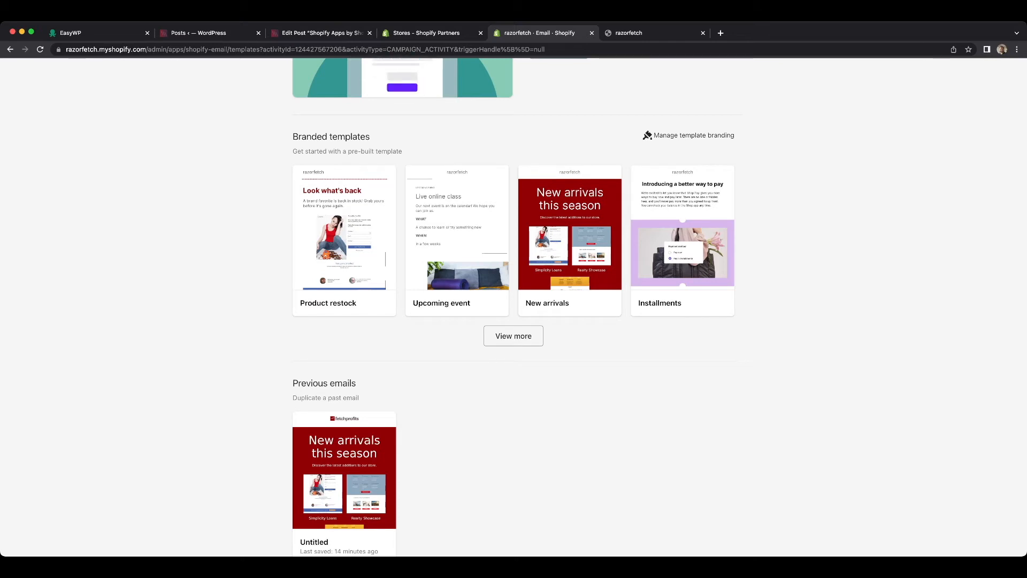
click(683, 241)
scroll(514, 300, down, 3)
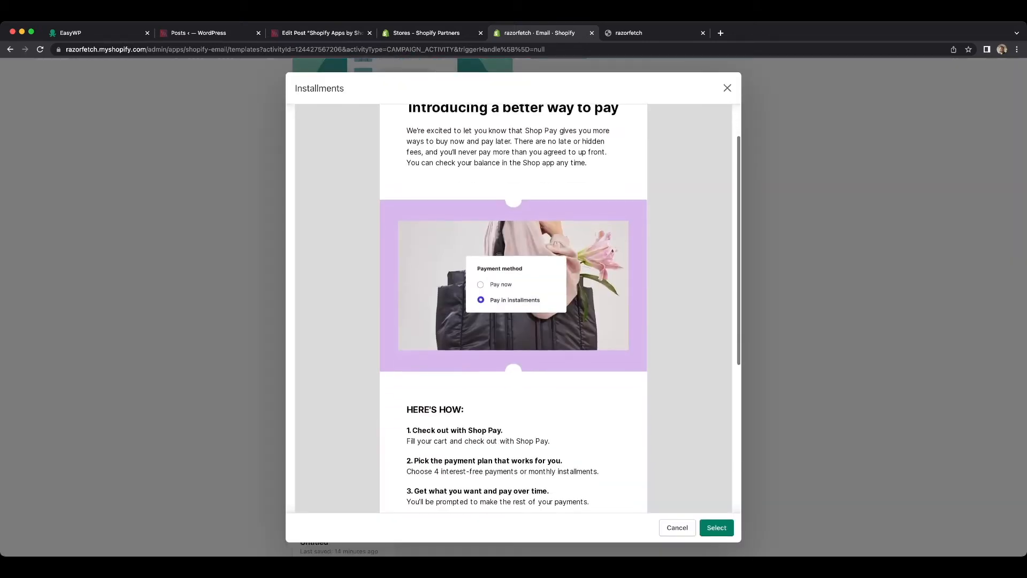
scroll(514, 308, down, 2)
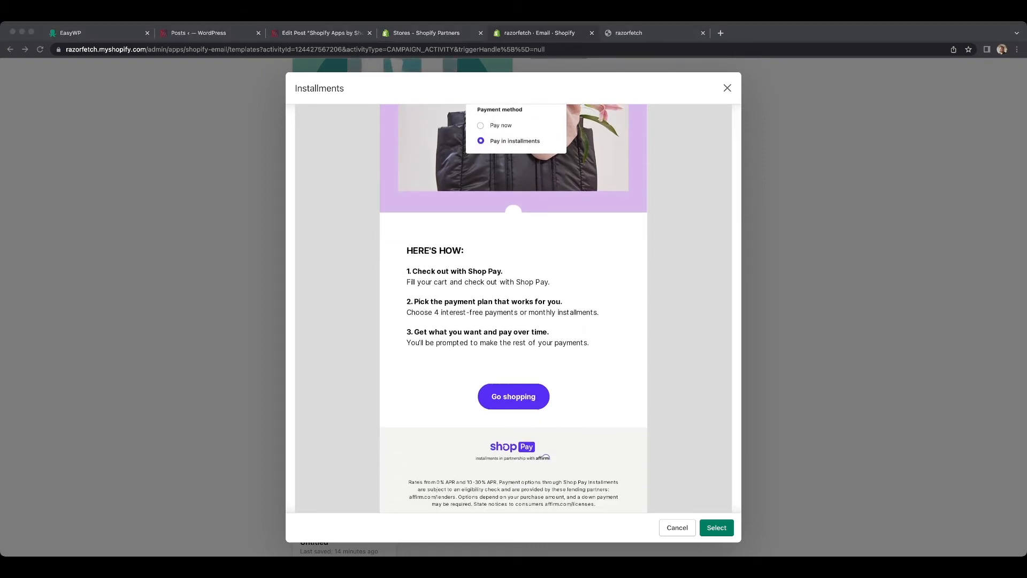
click(717, 528)
click(717, 527)
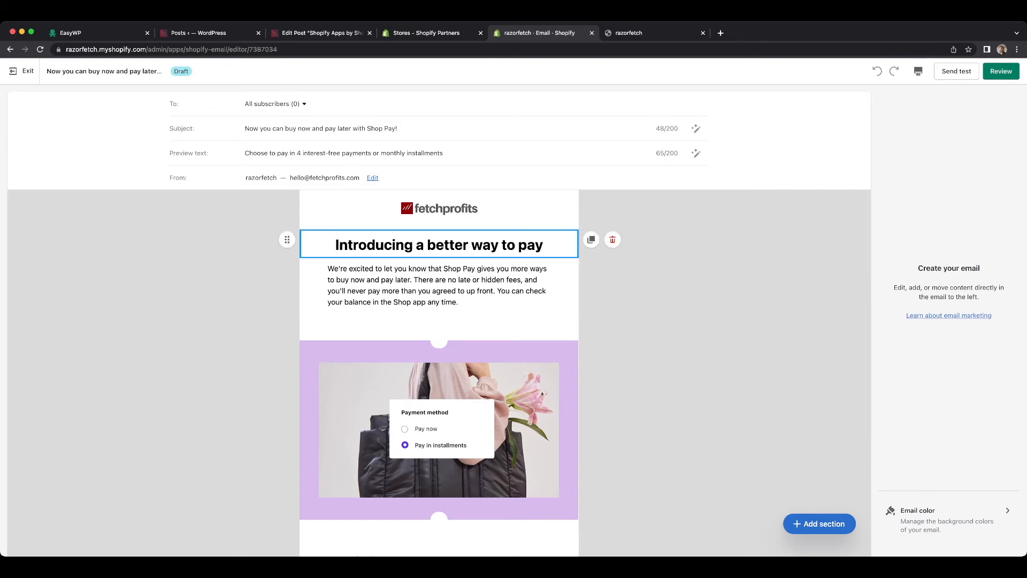
Review the email draft and try Georgia as the font of the "Introducing a better way to pay" headline.
scroll(438, 275, down, 2)
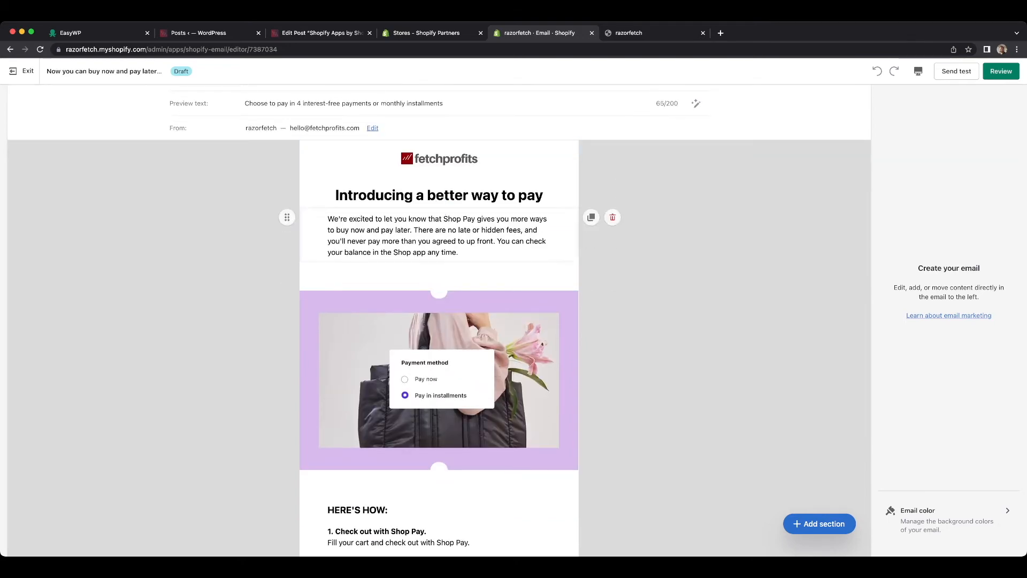
scroll(439, 374, down, 6)
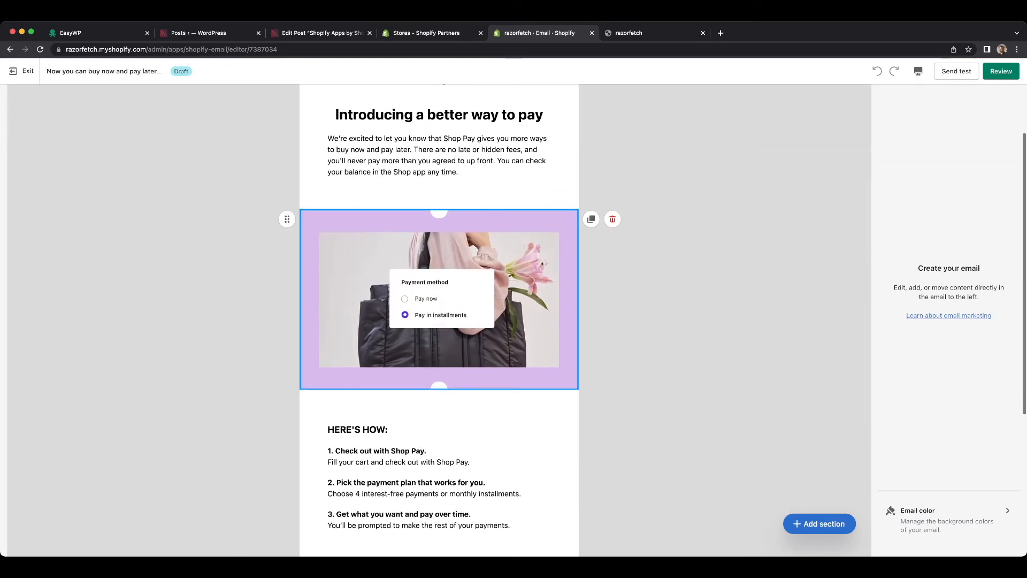
scroll(439, 321, down, 2)
scroll(438, 321, up, 10)
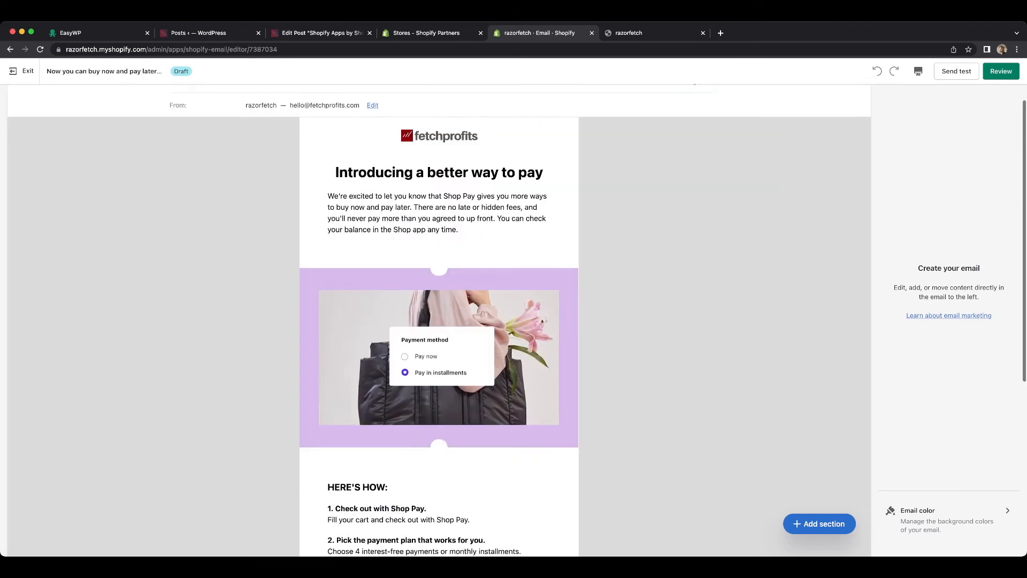
click(439, 247)
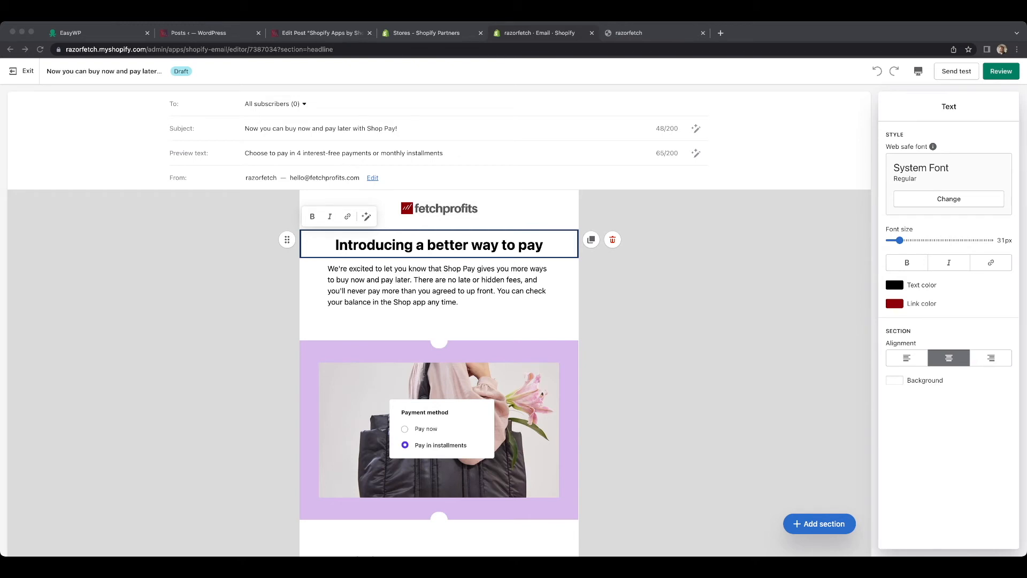
click(950, 199)
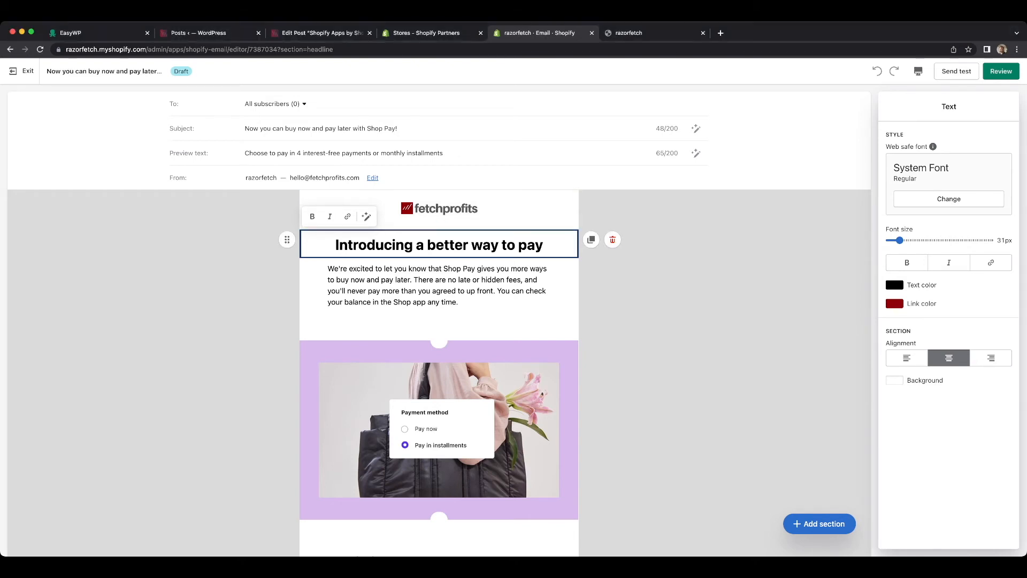
click(950, 199)
scroll(949, 342, down, 3)
click(949, 137)
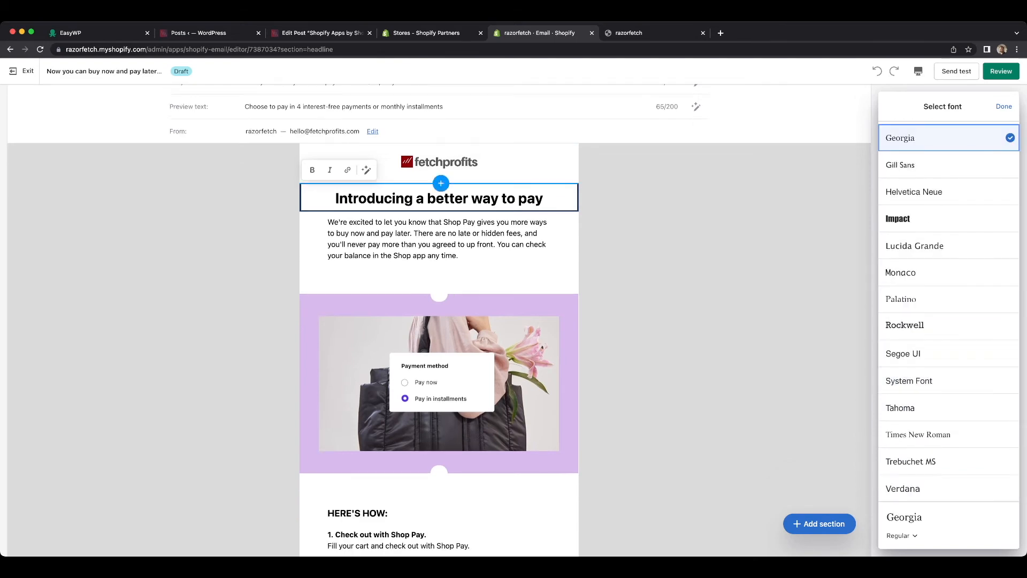
click(1004, 106)
Try italic and bold formatting on the whole "Introducing a better way to pay" headline.
click(949, 262)
click(330, 170)
triple_click(439, 198)
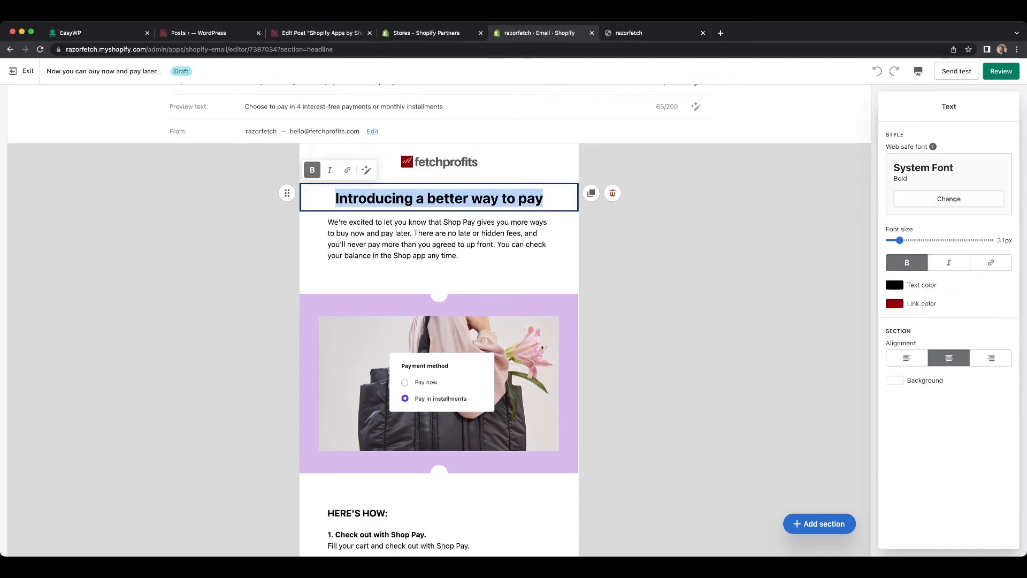
click(949, 262)
click(949, 262)
click(907, 263)
click(907, 263)
Select the introductory paragraph below the headline to view its text settings.
double_click(444, 245)
click(459, 257)
drag(459, 256, 327, 221)
click(319, 230)
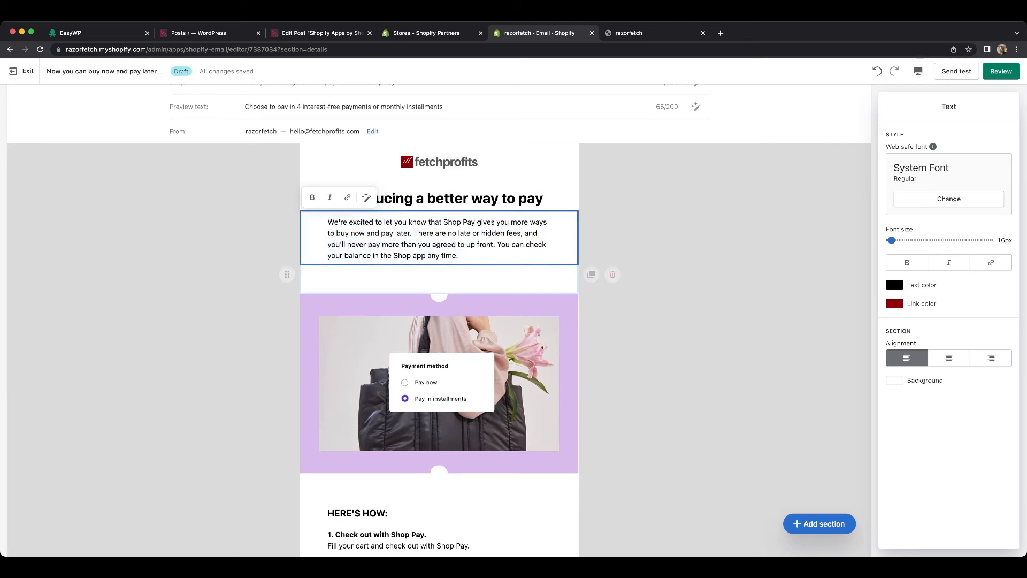
Replace the payment method image with the red "We design your ads" image from the library.
scroll(439, 321, down, 2)
click(442, 283)
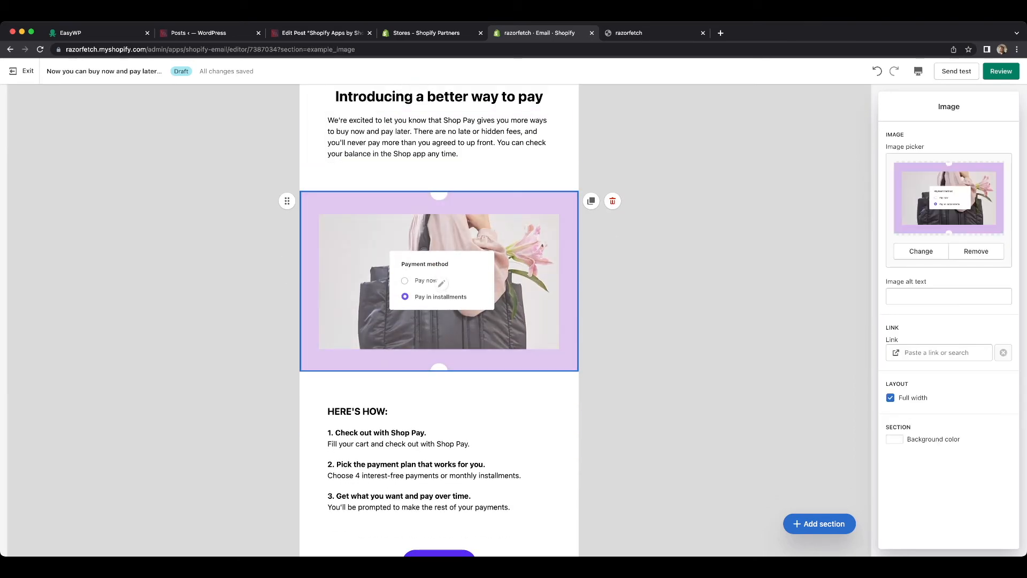
click(921, 251)
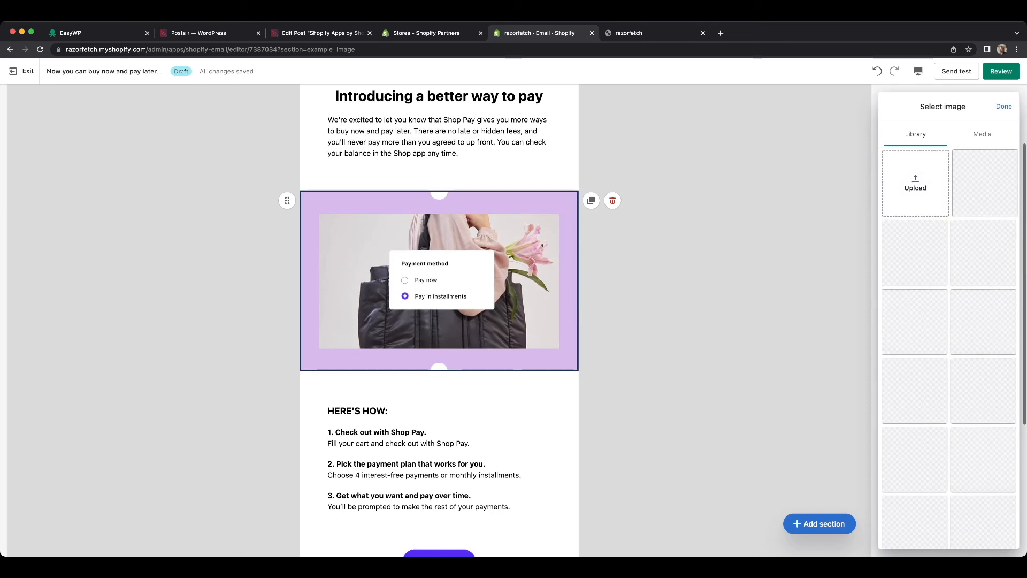
click(915, 252)
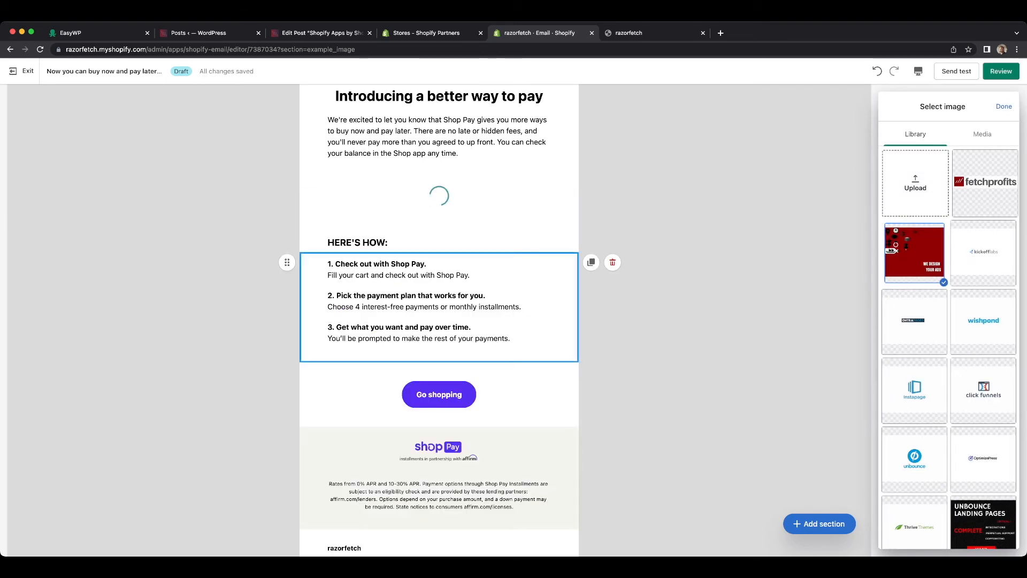
Open the settings of the "Go shopping" button and review the email from its beginning.
scroll(439, 321, down, 5)
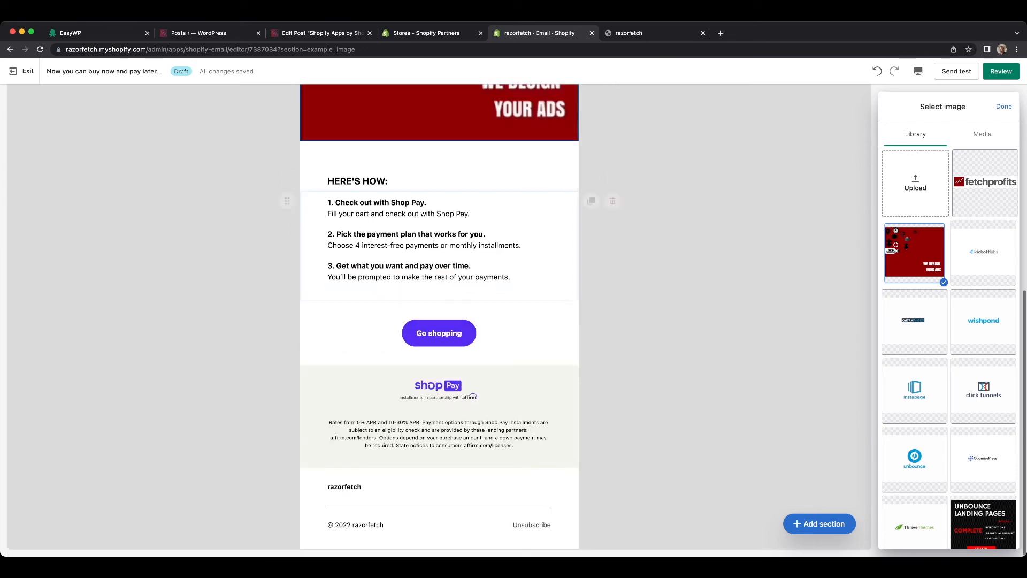
click(439, 333)
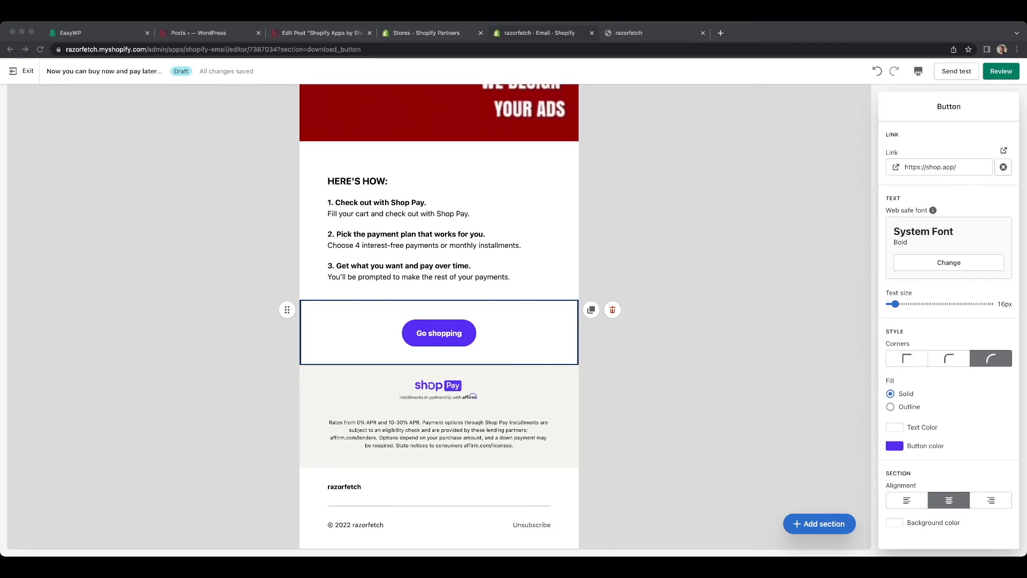
scroll(439, 322, up, 8)
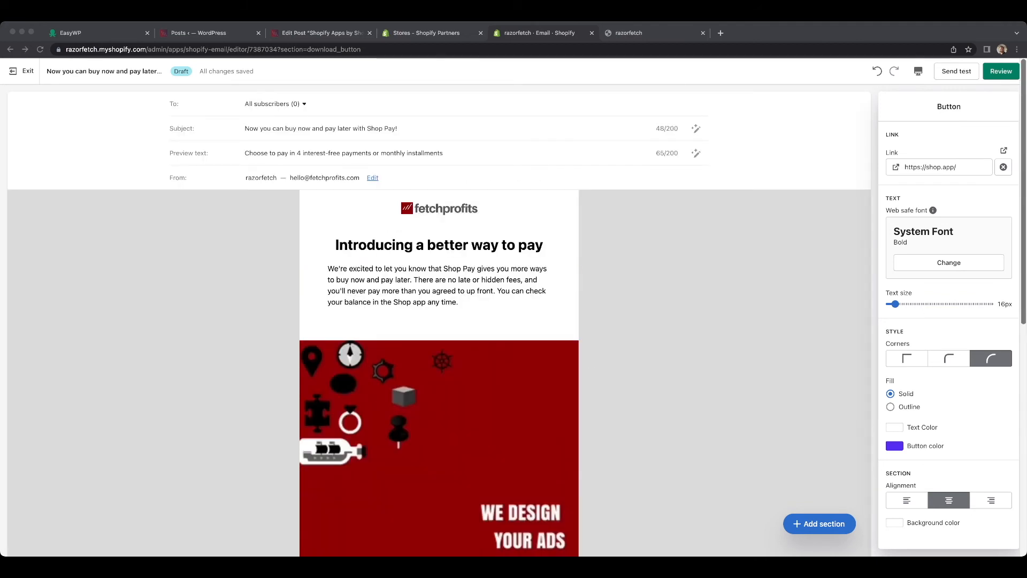
Submit the email campaign for review and check the draft for required changes.
click(1001, 72)
click(1001, 71)
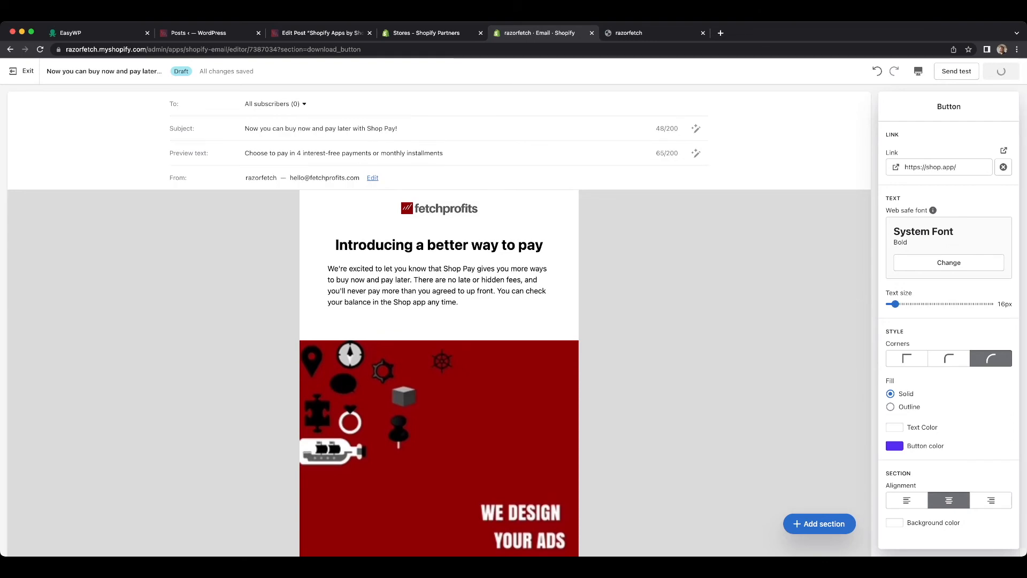
scroll(439, 300, down, 3)
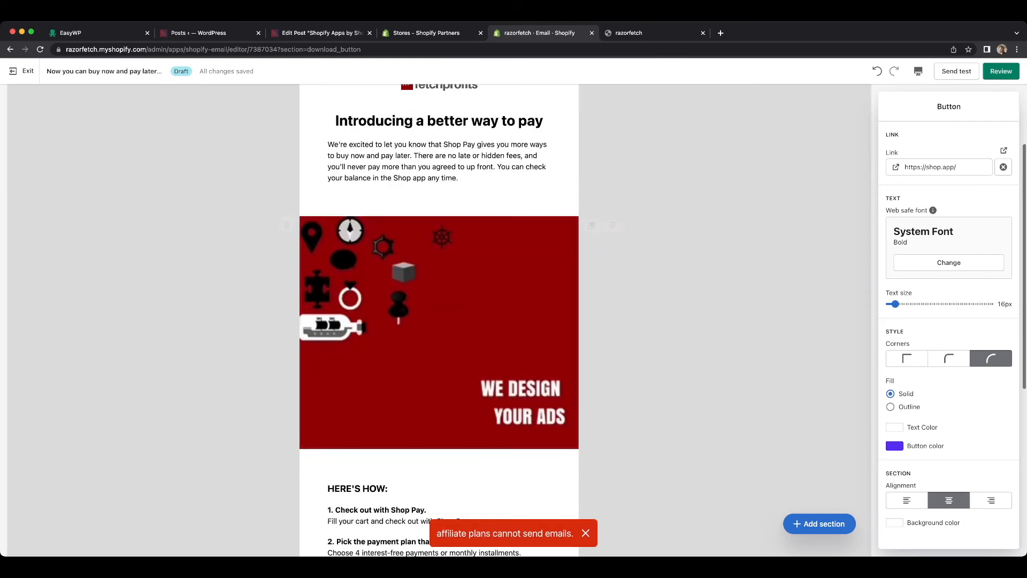
scroll(439, 273, down, 4)
scroll(439, 273, up, 7)
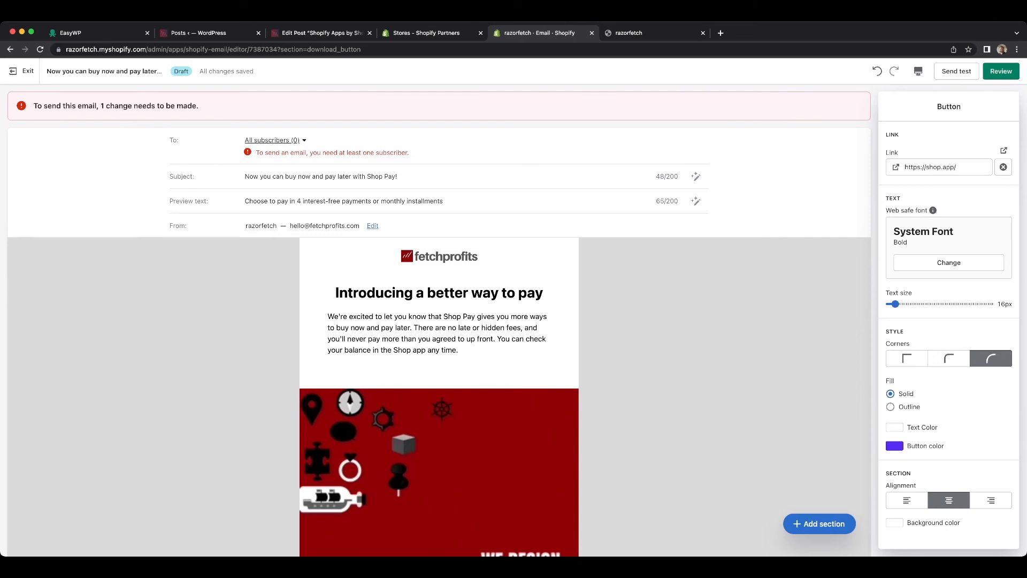
Examine the available recipient segments, the subject and preview text fields, and the email body down to the Shop Pay footer.
click(275, 140)
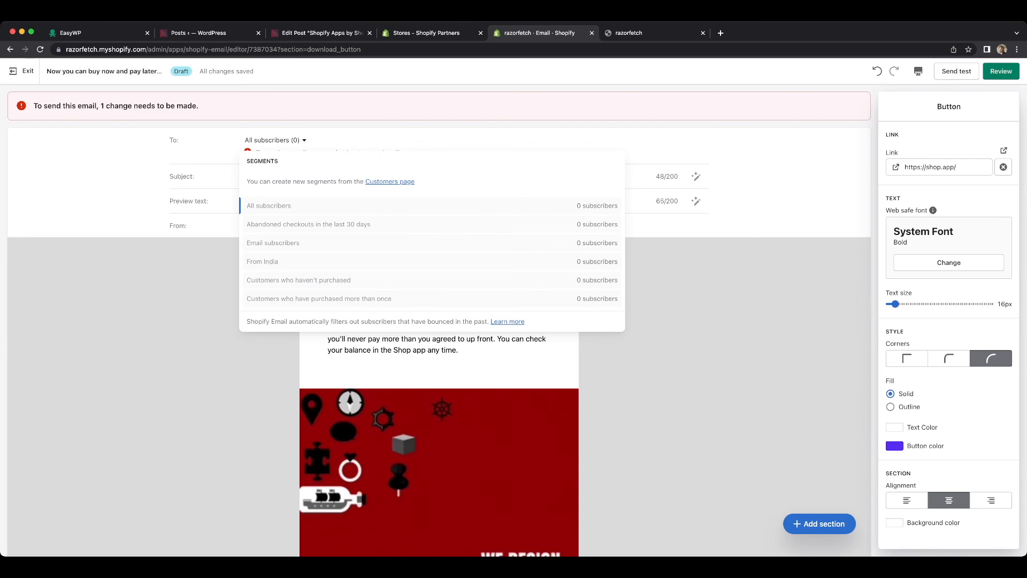
click(275, 140)
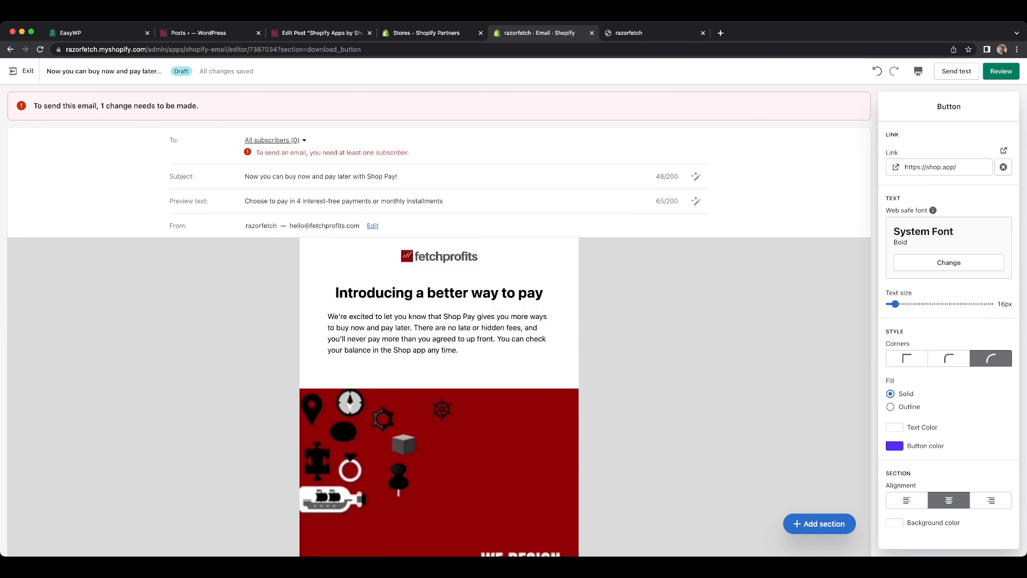
click(417, 176)
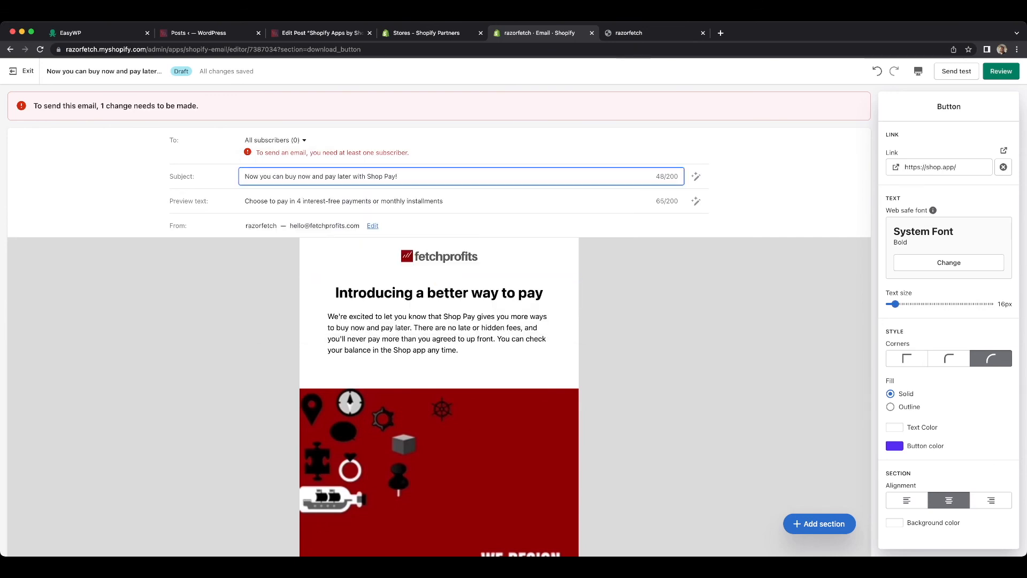
click(449, 202)
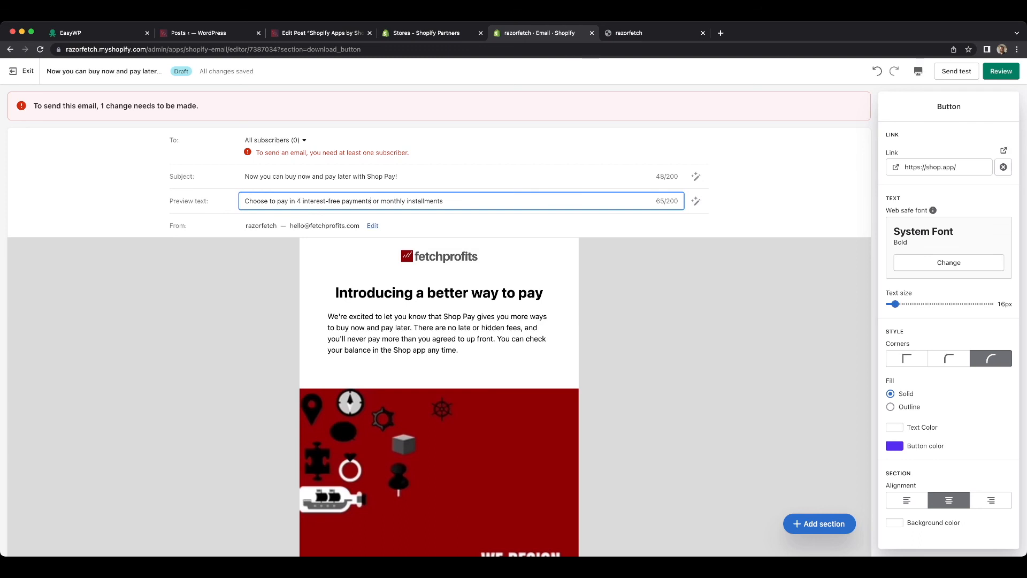
scroll(439, 321, down, 7)
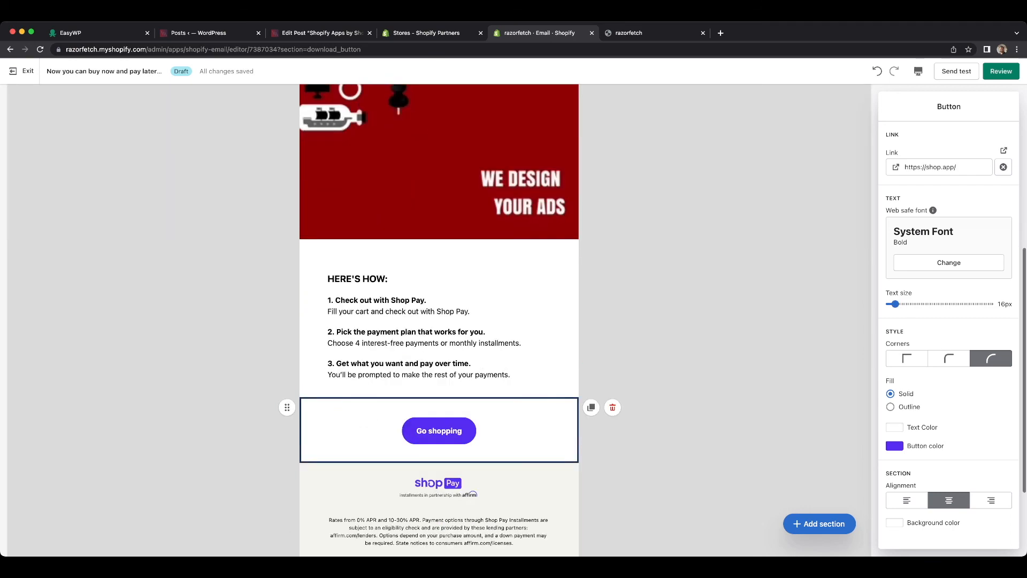
scroll(439, 321, up, 7)
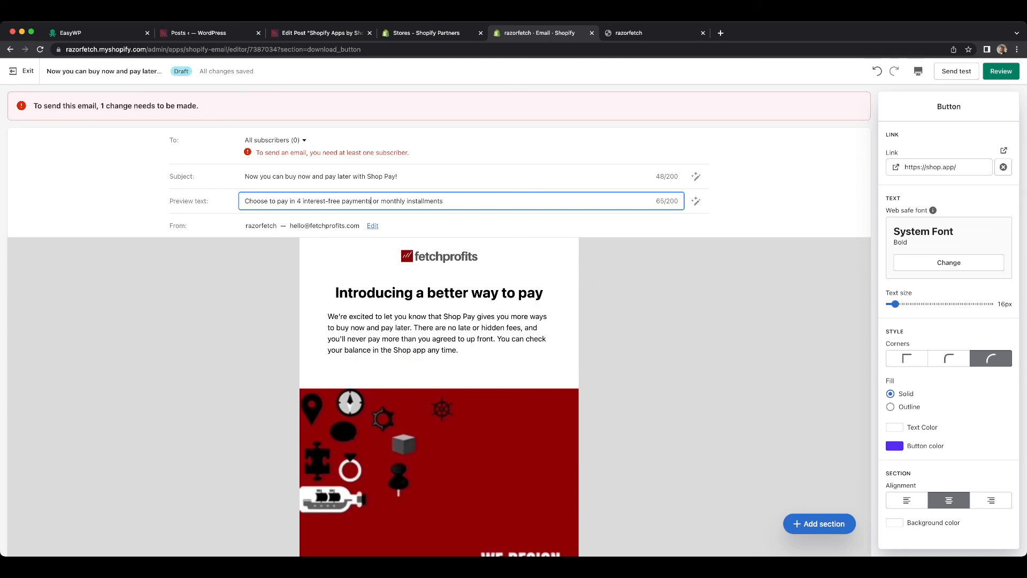
scroll(439, 321, down, 9)
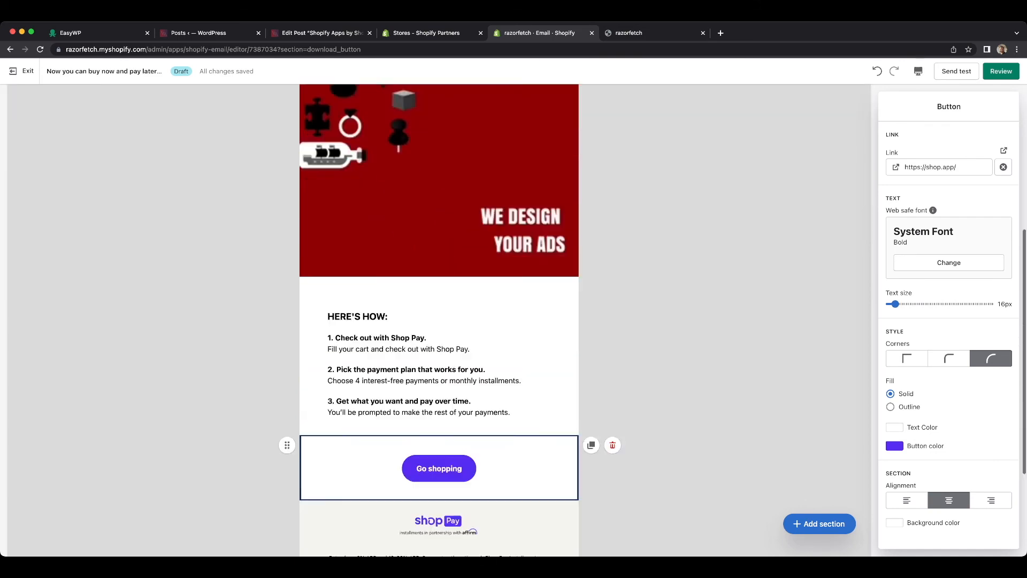
scroll(439, 321, up, 10)
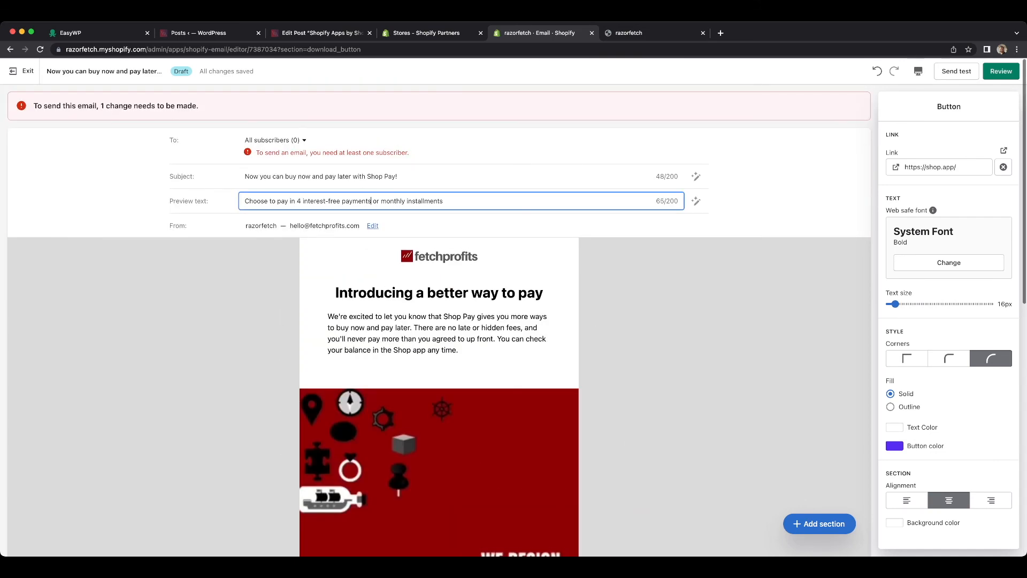